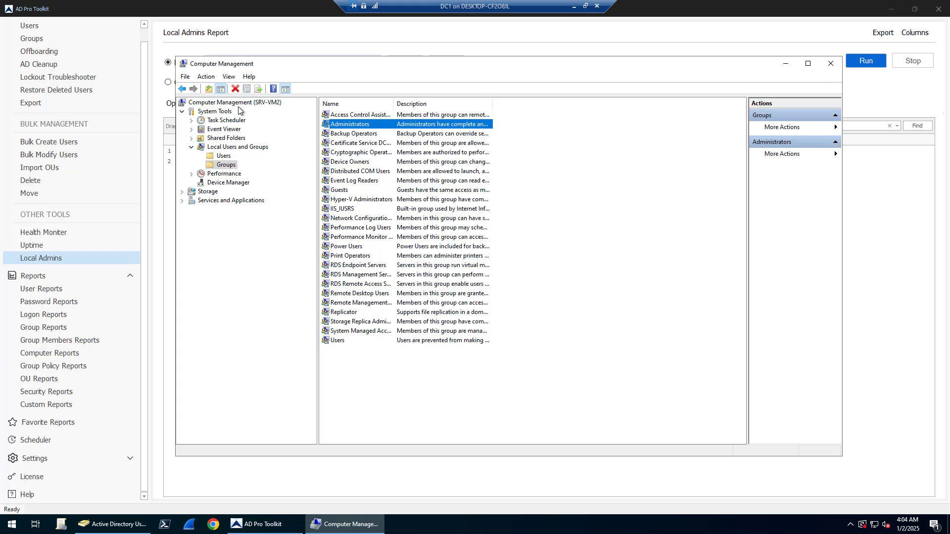
Step: Check the members of the local Administrators group on SRV-VM2
{"action": "double_click", "coordinate": [357, 126]}
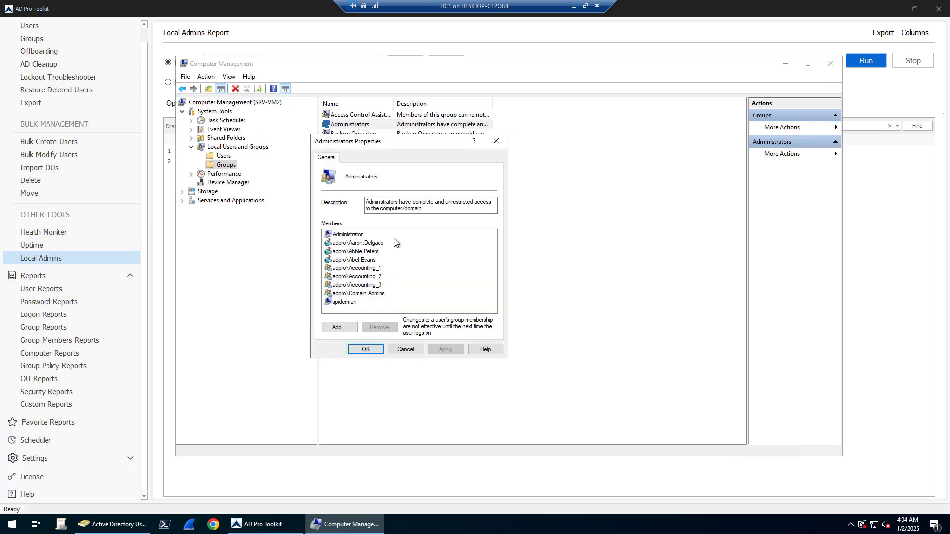
{"action": "left_click", "coordinate": [406, 349]}
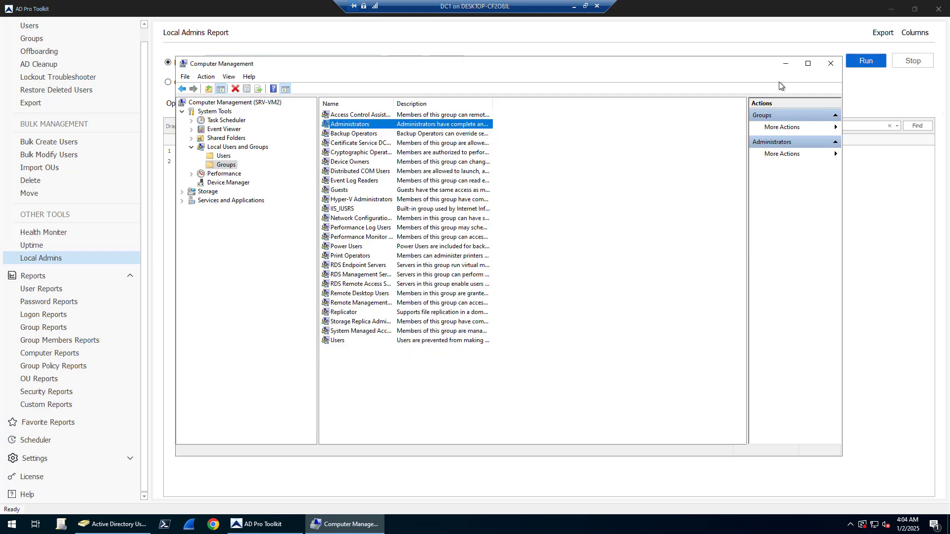
Step: Return to AD Pro Toolkit and run the Local Admins report on the ADPRO Servers container
{"action": "left_click", "coordinate": [786, 64]}
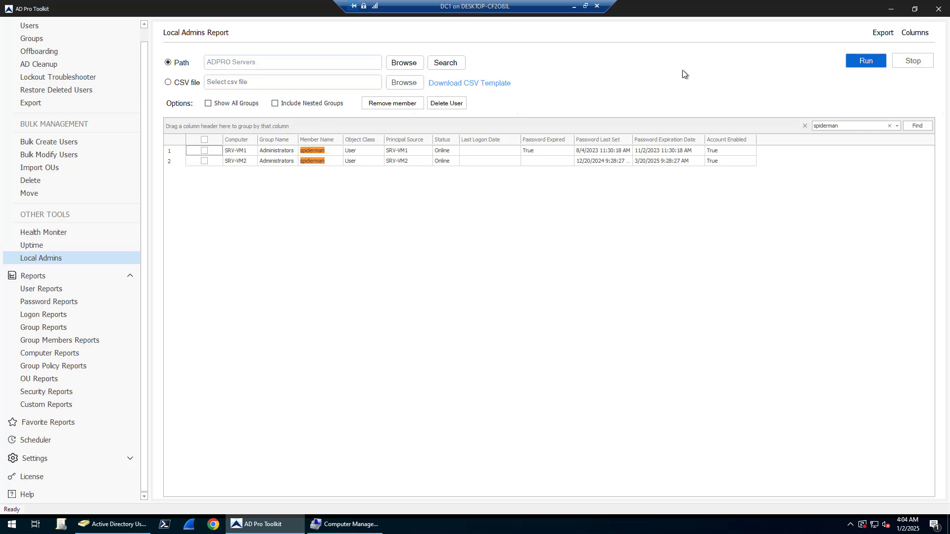
{"action": "left_click", "coordinate": [852, 58]}
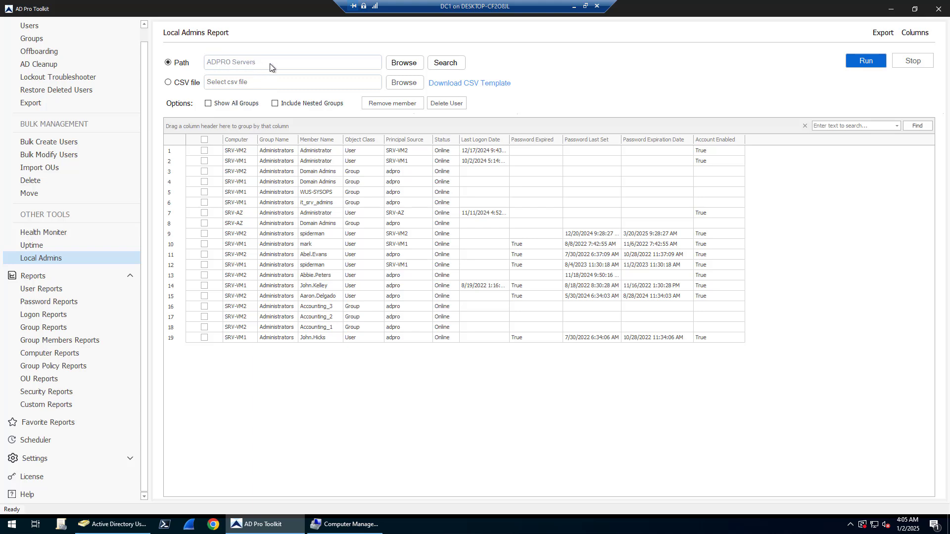
Step: Look through the Active Directory containers available as the report path and cancel the selection
{"action": "left_click", "coordinate": [404, 62]}
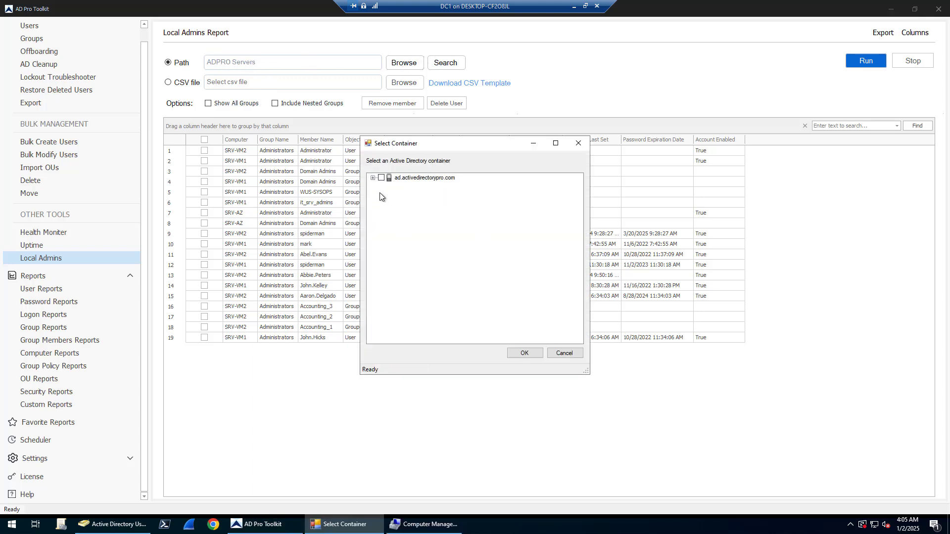
{"action": "left_click", "coordinate": [374, 178]}
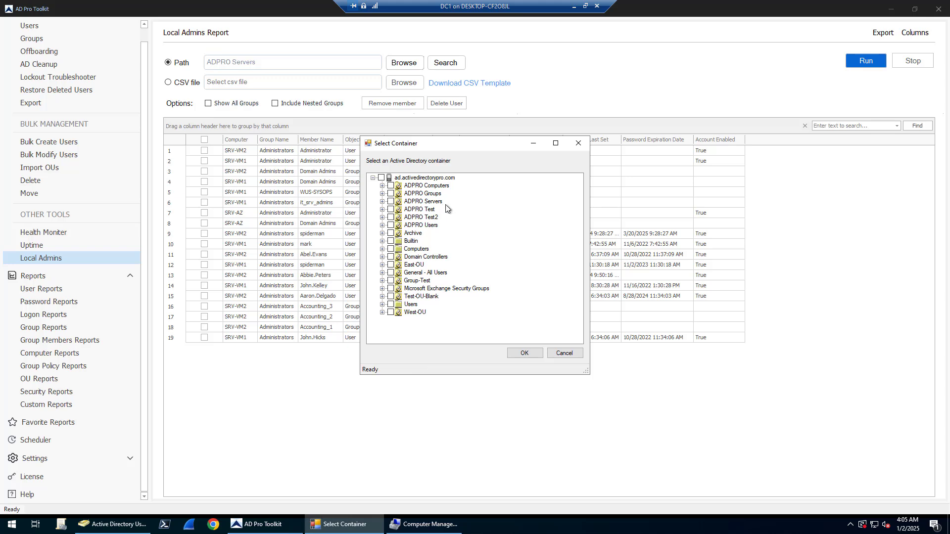
{"action": "left_click", "coordinate": [564, 354]}
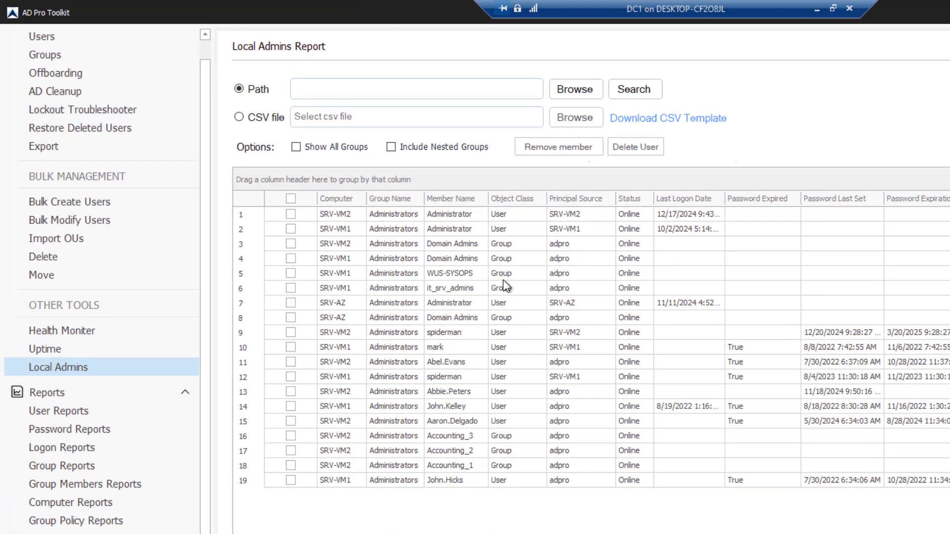
Step: Select individual report rows, it_srv_admins and then both spiderman entries, and deselect them again
{"action": "left_click", "coordinate": [290, 288]}
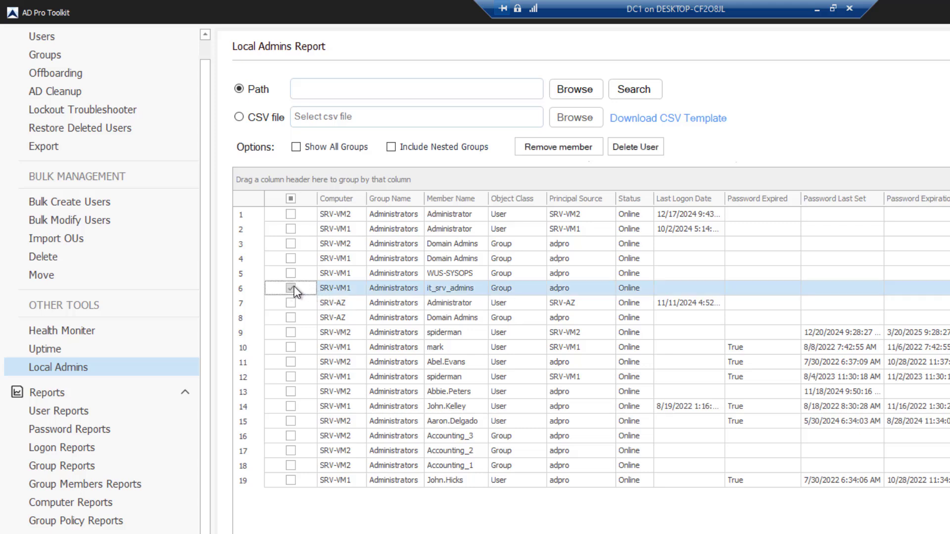
{"action": "left_click", "coordinate": [294, 286]}
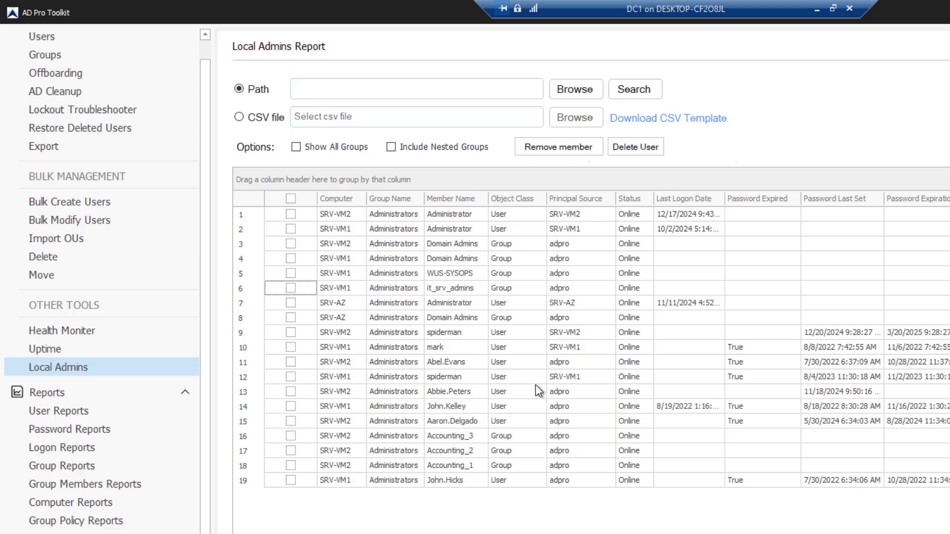
{"action": "left_click", "coordinate": [290, 332]}
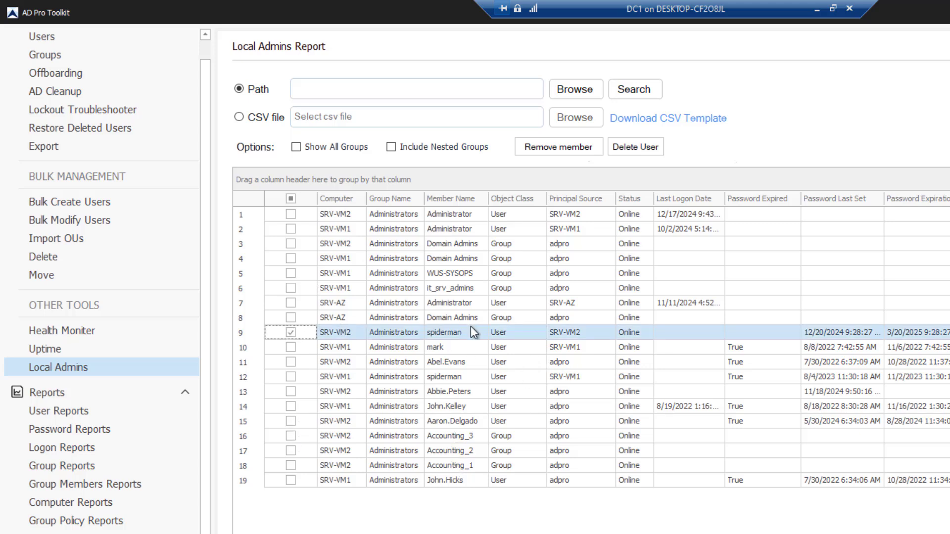
{"action": "left_click", "coordinate": [291, 377]}
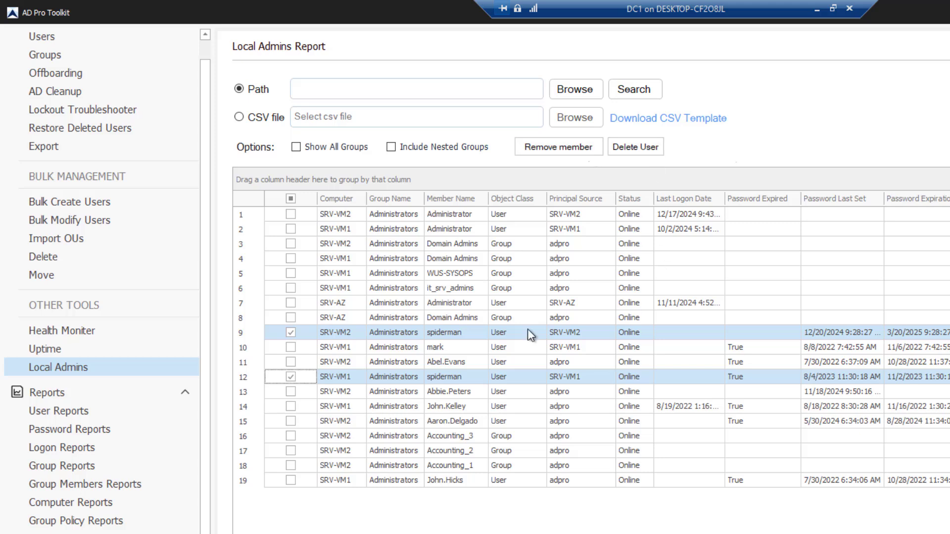
{"action": "left_click", "coordinate": [291, 333]}
{"action": "left_click", "coordinate": [290, 377]}
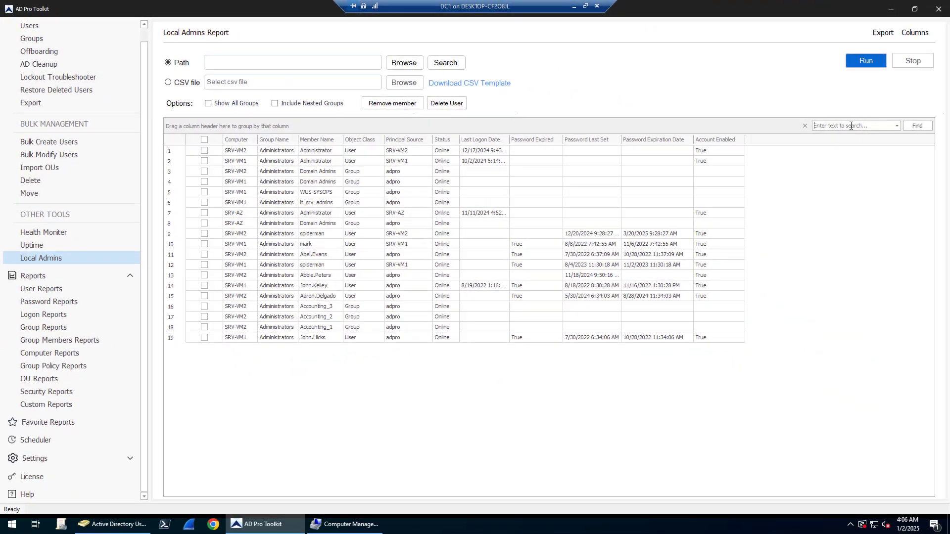
Step: Search the report for spiderman, select all matching rows and clear the search
{"action": "left_click", "coordinate": [851, 124]}
{"action": "type", "text": "spiderman"}
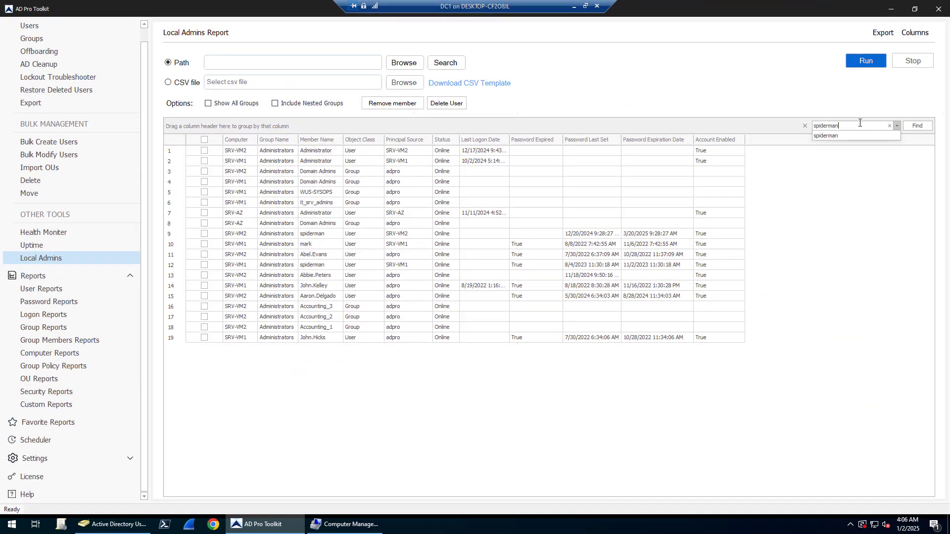
{"action": "left_click", "coordinate": [914, 127]}
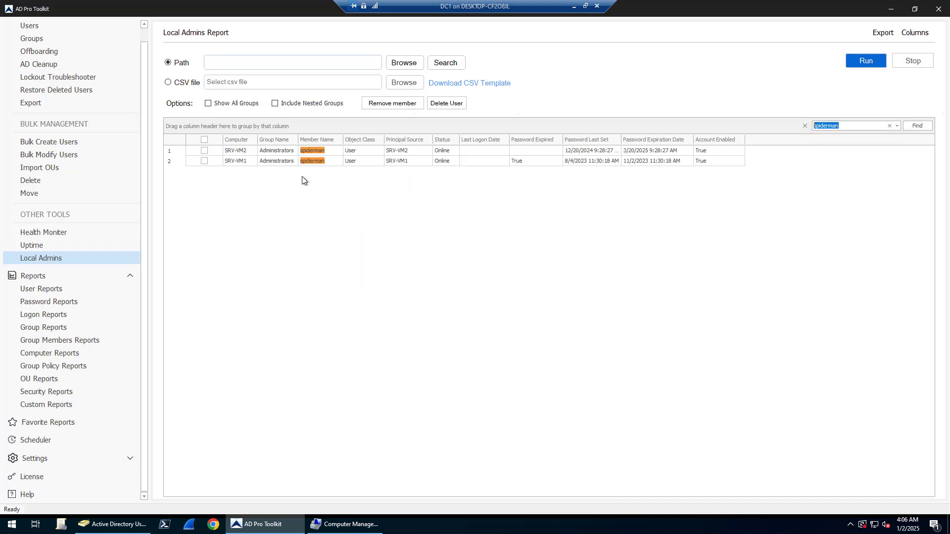
{"action": "left_click", "coordinate": [204, 140]}
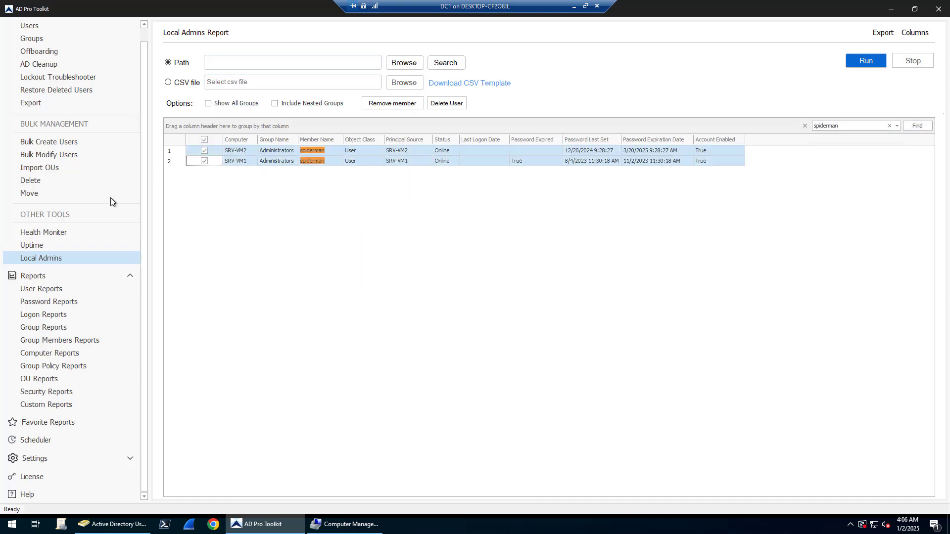
{"action": "left_click", "coordinate": [888, 125]}
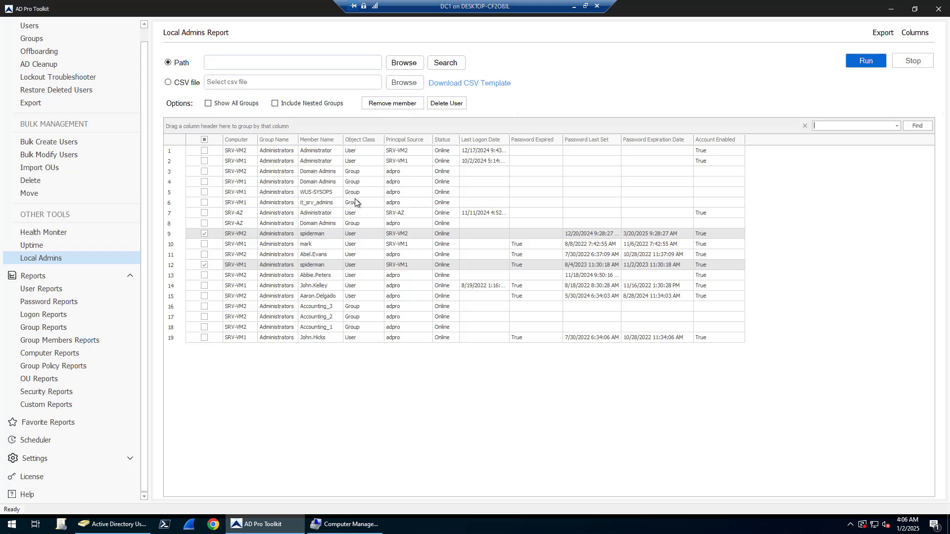
Step: Filter the Member Name column to the first five listed members, plus spiderman and the user just above it
{"action": "left_click", "coordinate": [339, 139]}
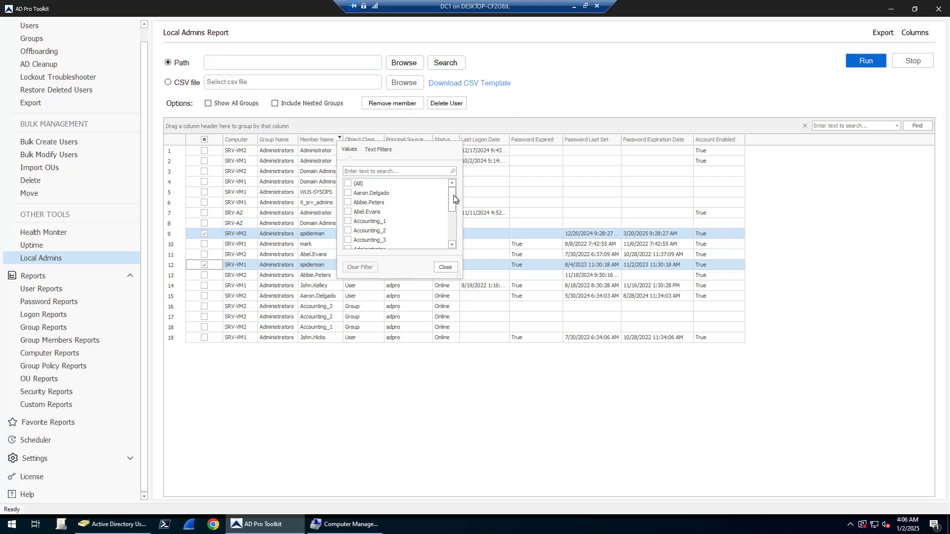
{"action": "left_click", "coordinate": [350, 193]}
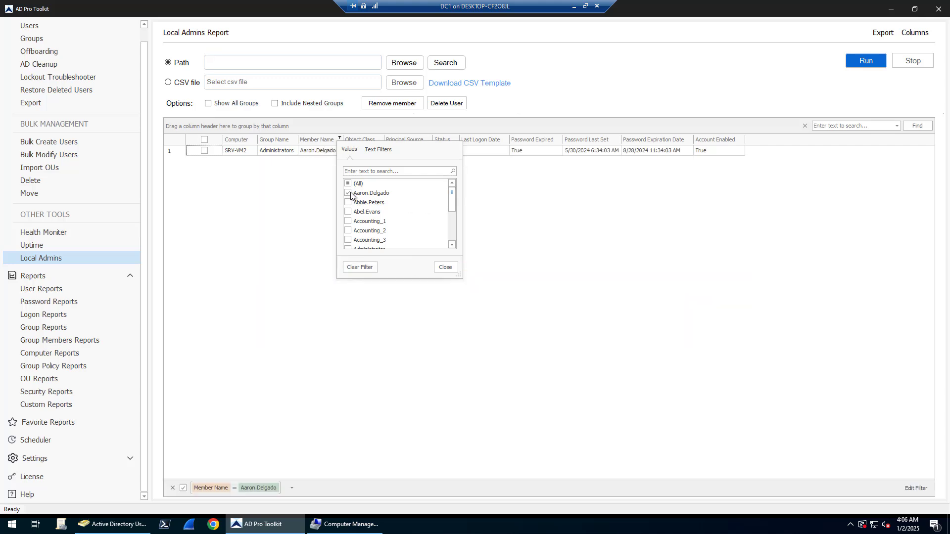
{"action": "left_click", "coordinate": [348, 202]}
{"action": "left_click", "coordinate": [348, 212]}
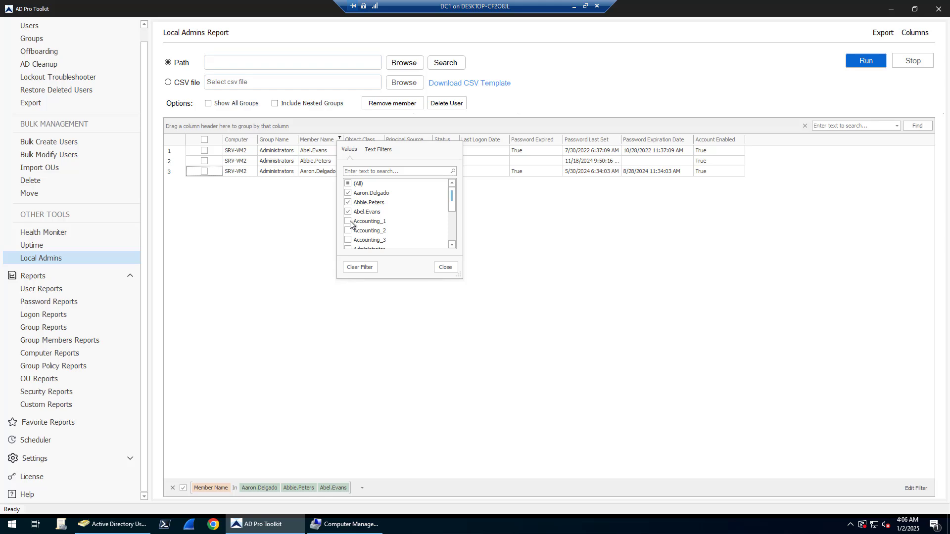
{"action": "left_click", "coordinate": [349, 221]}
{"action": "left_click", "coordinate": [348, 231]}
{"action": "scroll", "coordinate": [447, 209], "scroll_direction": "down", "scroll_amount": 1}
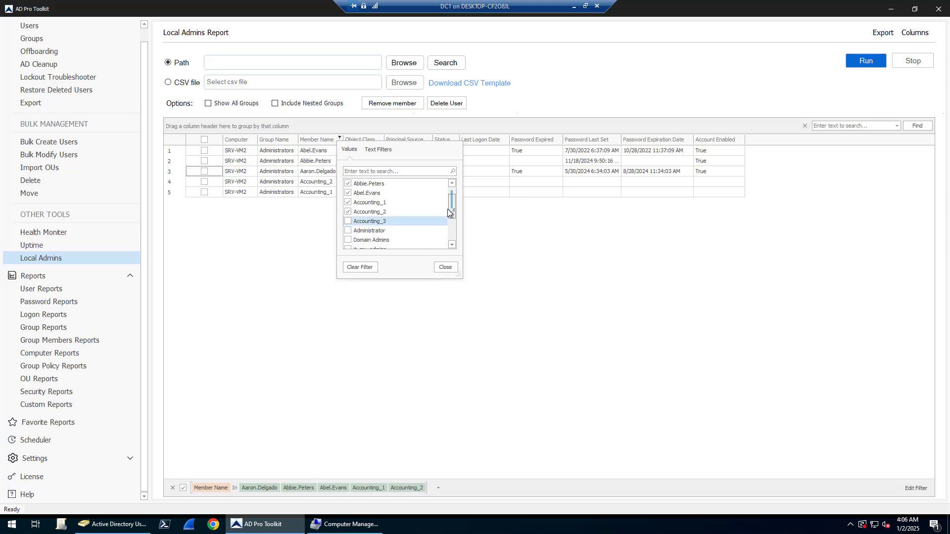
{"action": "scroll", "coordinate": [448, 209], "scroll_direction": "down", "scroll_amount": 3}
{"action": "left_click", "coordinate": [350, 221]}
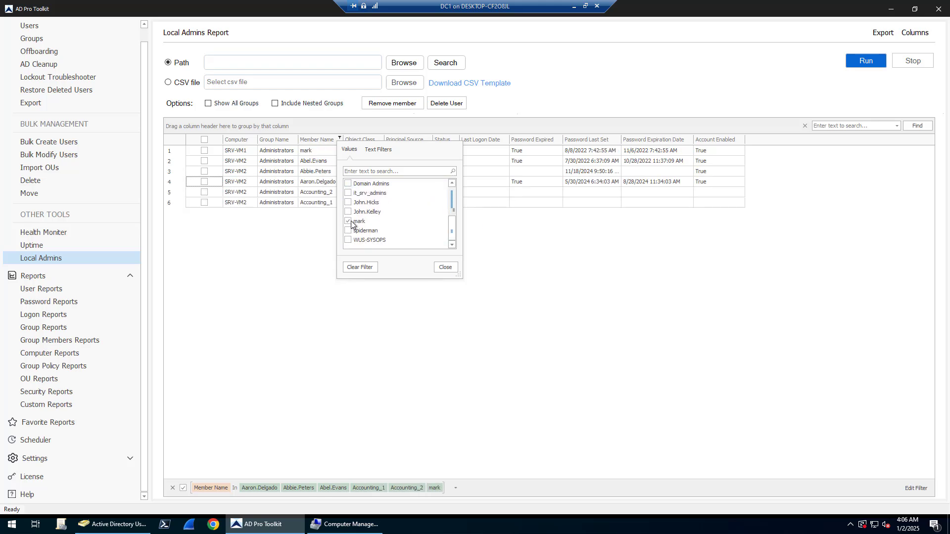
{"action": "left_click", "coordinate": [349, 231]}
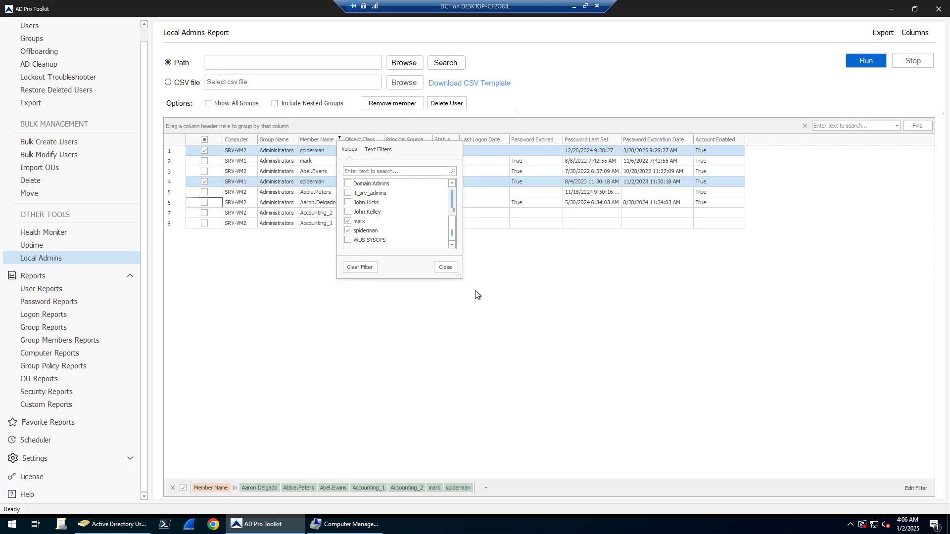
{"action": "left_click", "coordinate": [446, 267]}
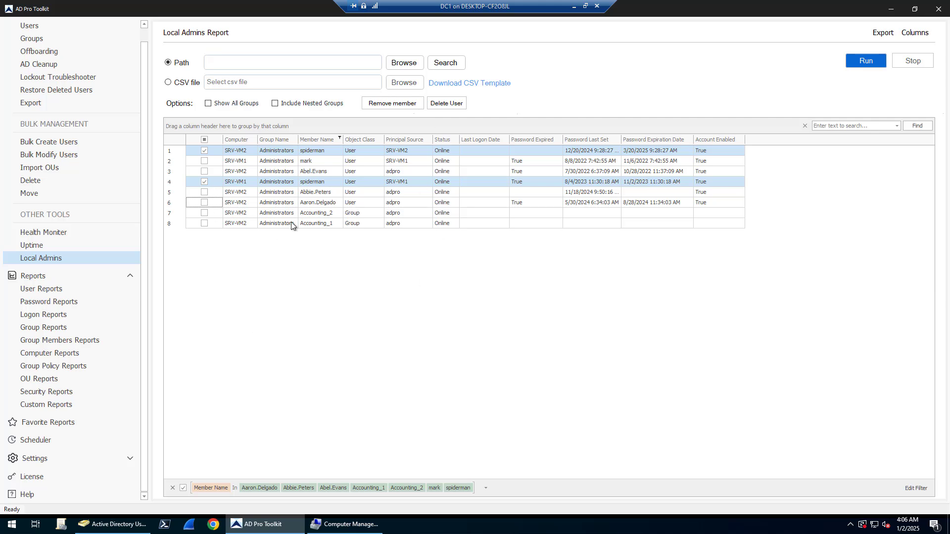
Step: Select all filtered rows and clear the Member Name filter
{"action": "left_click", "coordinate": [204, 141]}
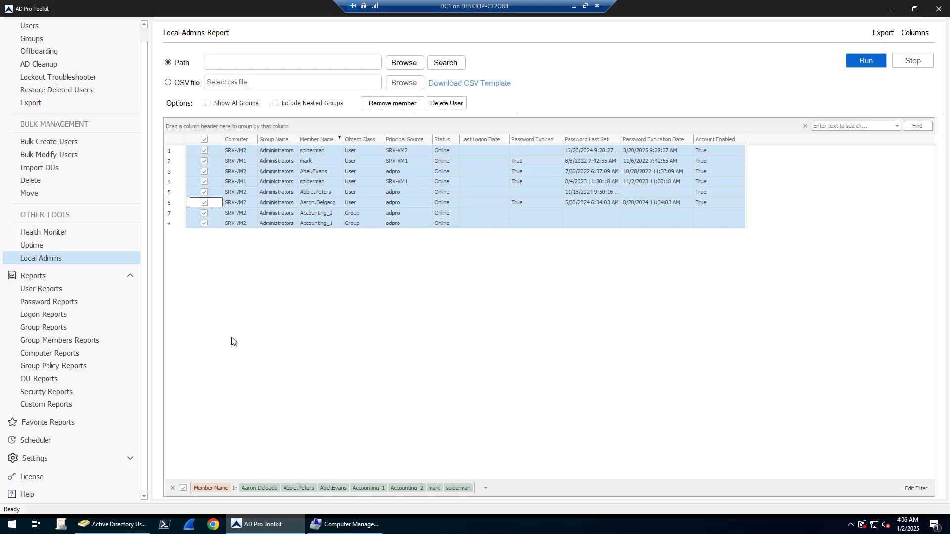
{"action": "left_click", "coordinate": [409, 104]}
{"action": "left_click", "coordinate": [172, 489]}
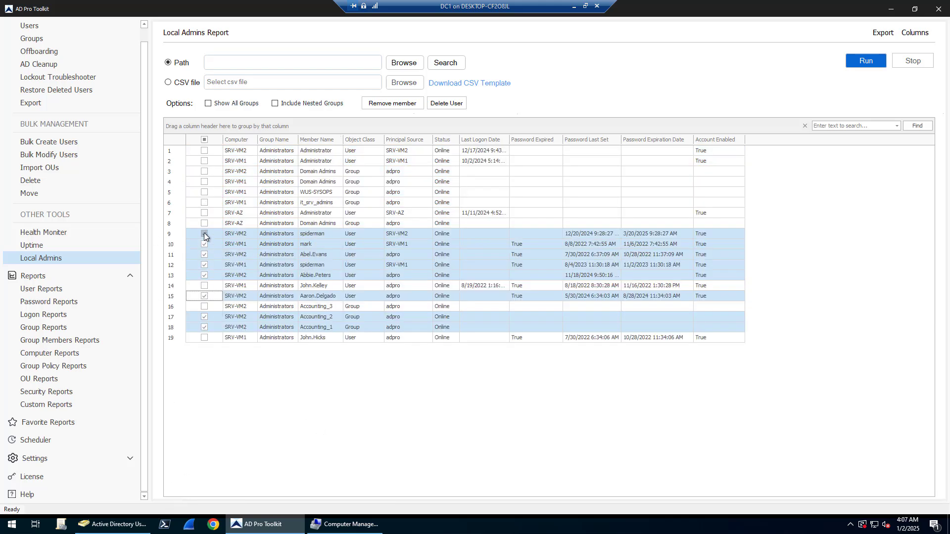
Step: Deselect every checked row in the Local Admins report
{"action": "left_click", "coordinate": [203, 233]}
{"action": "left_click", "coordinate": [204, 244]}
{"action": "left_click", "coordinate": [203, 255]}
{"action": "left_click", "coordinate": [204, 265]}
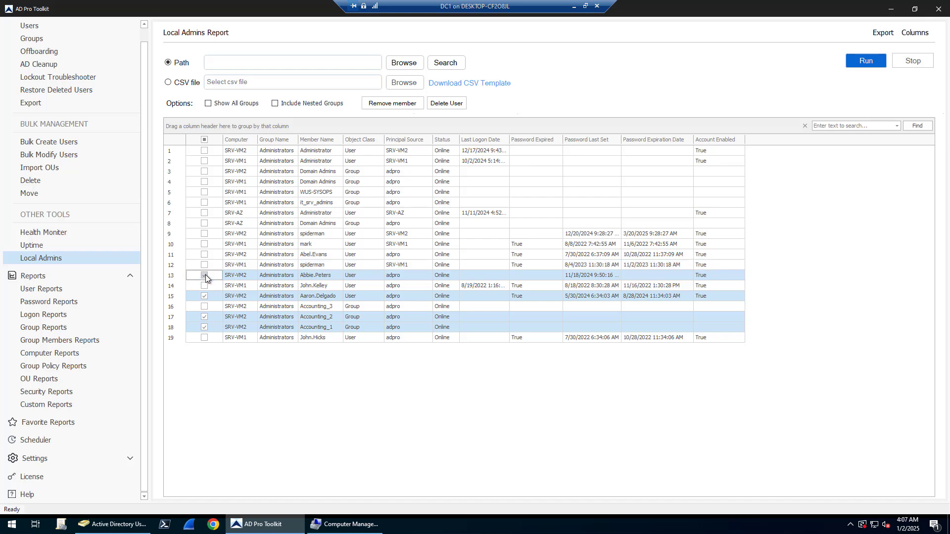
{"action": "left_click", "coordinate": [204, 275]}
{"action": "left_click", "coordinate": [204, 296]}
{"action": "left_click", "coordinate": [204, 317]}
{"action": "left_click", "coordinate": [204, 327]}
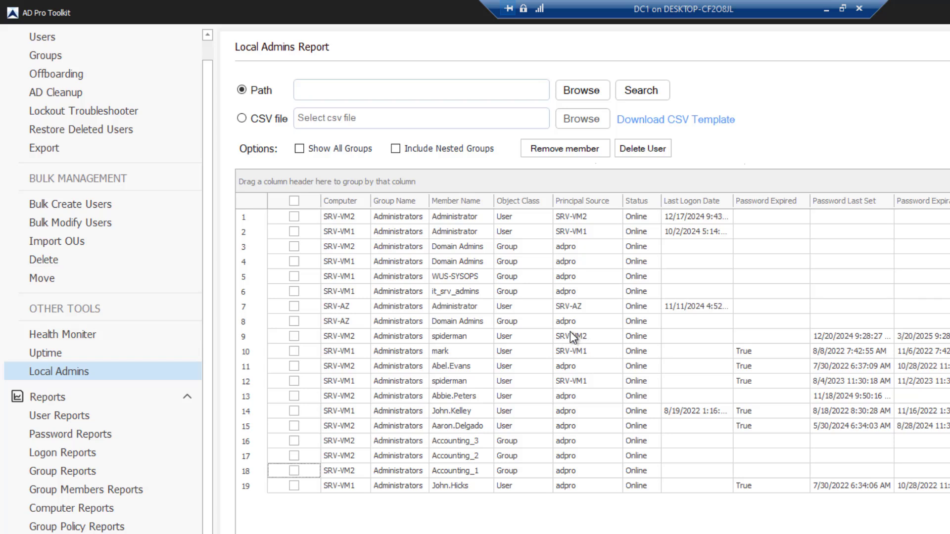
Step: Select the spiderman entry for SRV-VM2 and check for that account in the server's Administrators group in Computer Management
{"action": "left_click", "coordinate": [295, 337]}
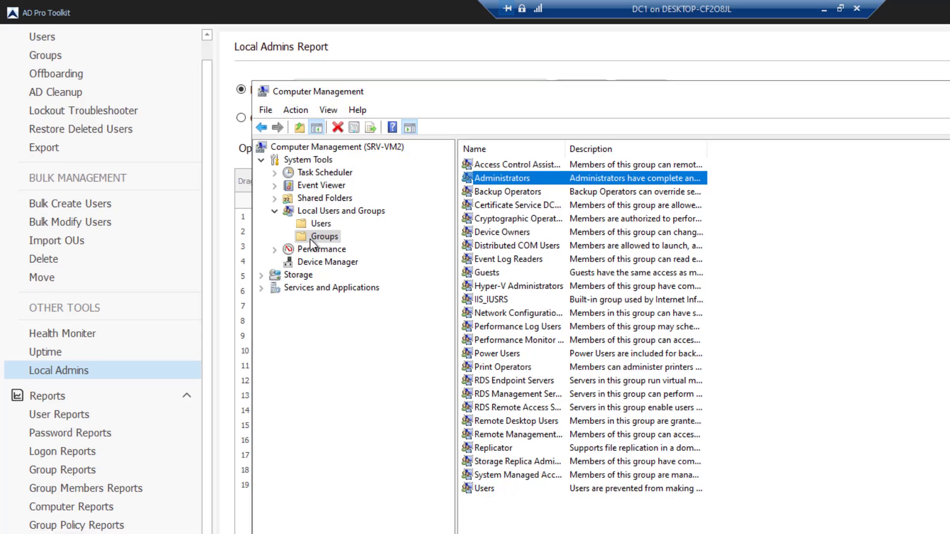
{"action": "double_click", "coordinate": [504, 179]}
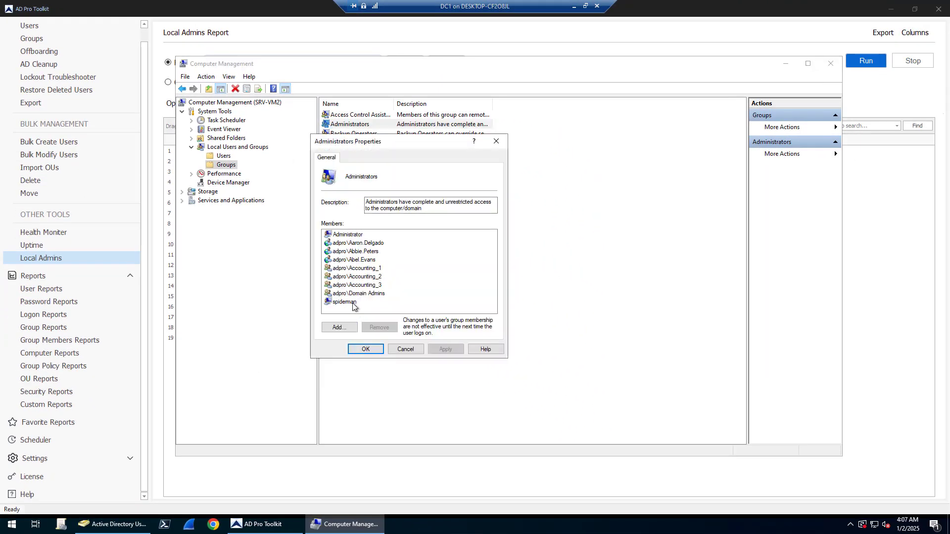
{"action": "left_click", "coordinate": [334, 303]}
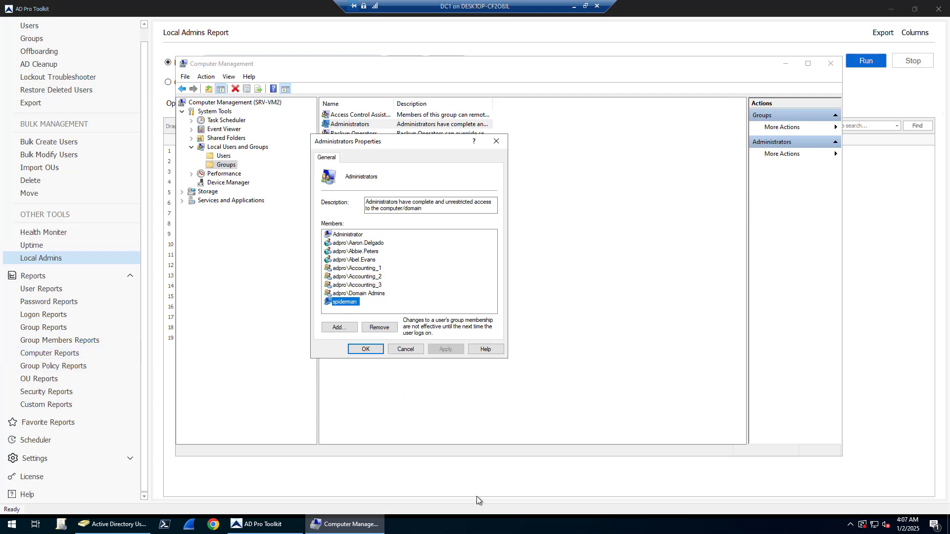
Step: Return to AD Pro Toolkit, remove the selected spiderman member from the local Administrators group and close the result message
{"action": "left_click", "coordinate": [236, 526]}
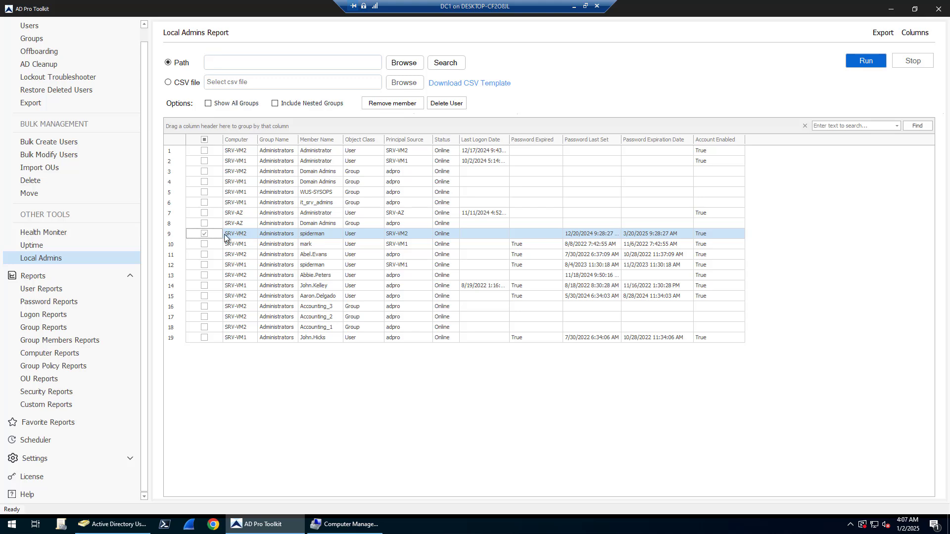
{"action": "left_click", "coordinate": [395, 104]}
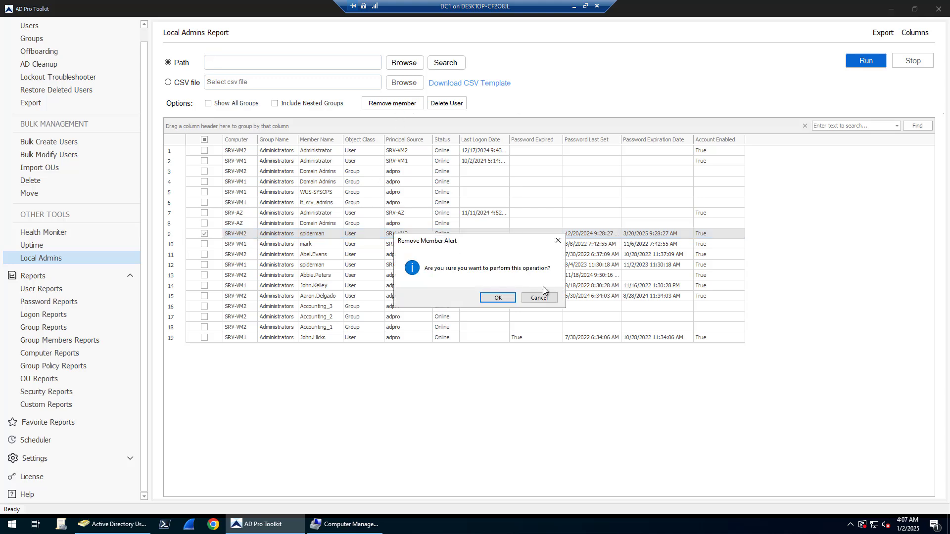
{"action": "left_click", "coordinate": [495, 297]}
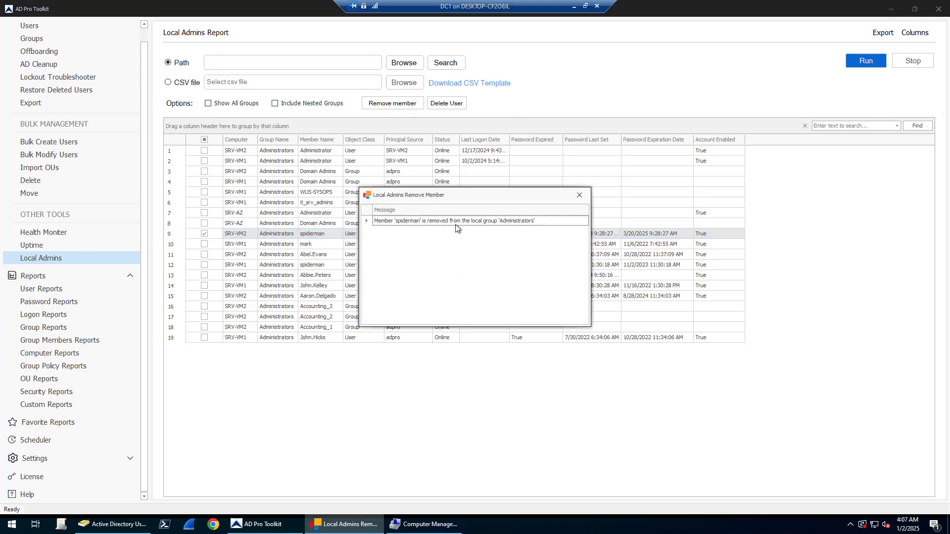
{"action": "left_click", "coordinate": [580, 195]}
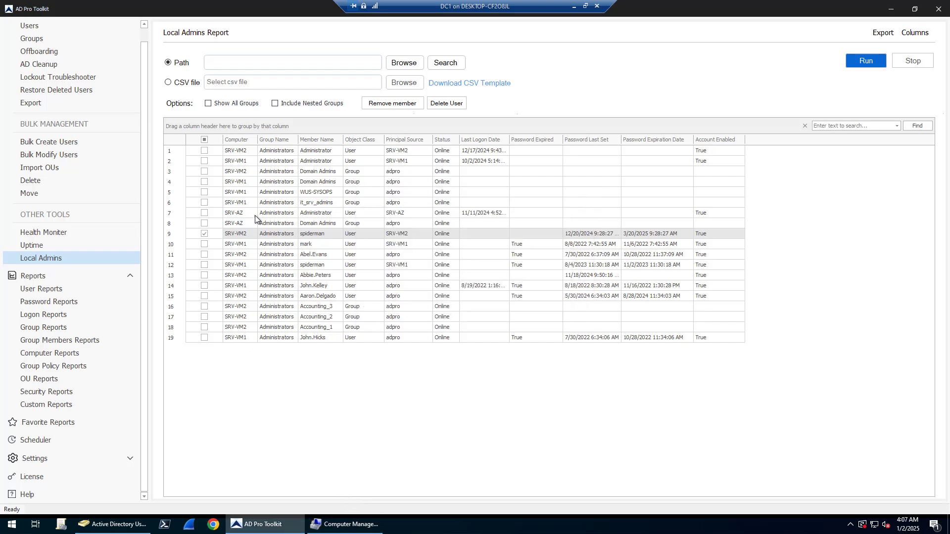
Step: Switch to Computer Management, refresh the local groups on SRV-VM2 and check the Administrators group's members for spiderman
{"action": "left_click", "coordinate": [347, 524]}
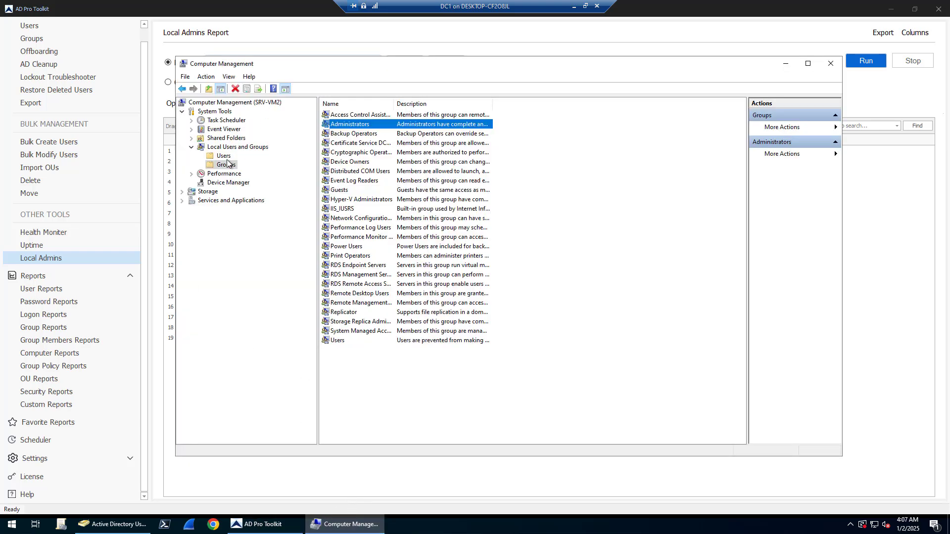
{"action": "right_click", "coordinate": [222, 168]}
{"action": "left_click", "coordinate": [242, 198]}
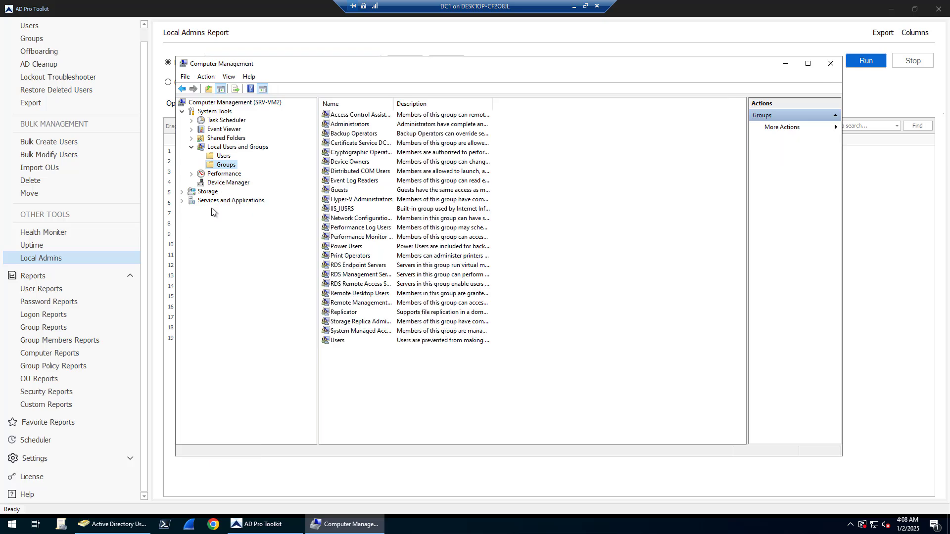
{"action": "double_click", "coordinate": [354, 126]}
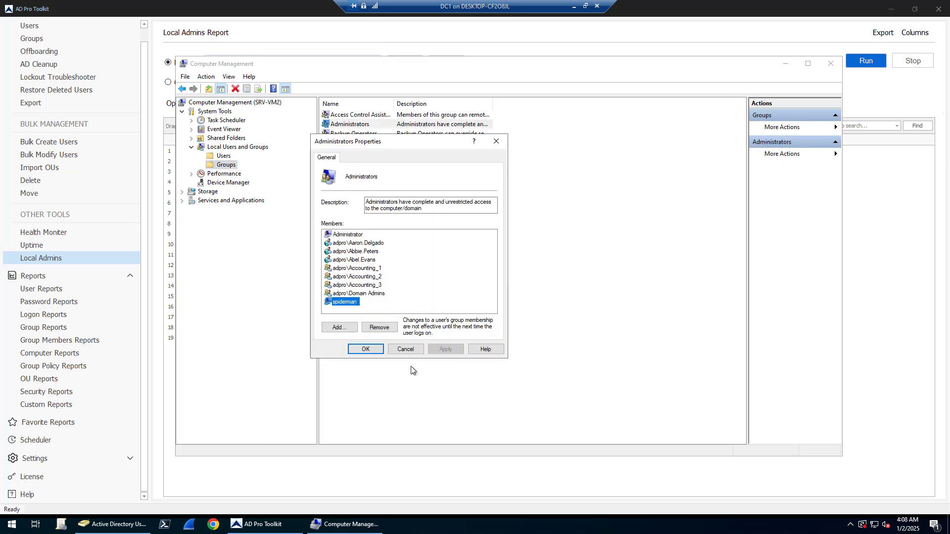
{"action": "left_click", "coordinate": [403, 350]}
{"action": "double_click", "coordinate": [348, 126]}
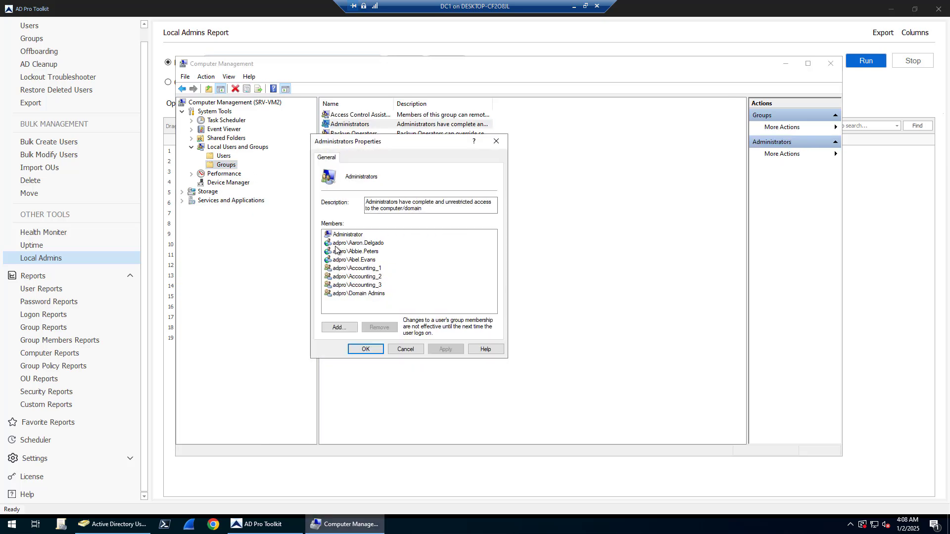
{"action": "left_click", "coordinate": [409, 352]}
Step: Return to AD Pro Toolkit, view the report's export formats and deselect the spiderman row for SRV-VM2
{"action": "left_click", "coordinate": [245, 524]}
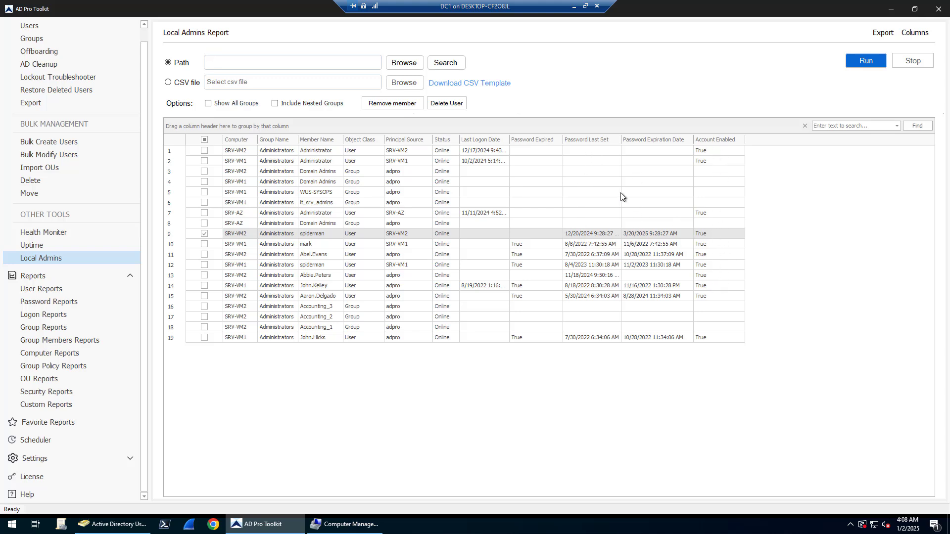
{"action": "left_click", "coordinate": [882, 33]}
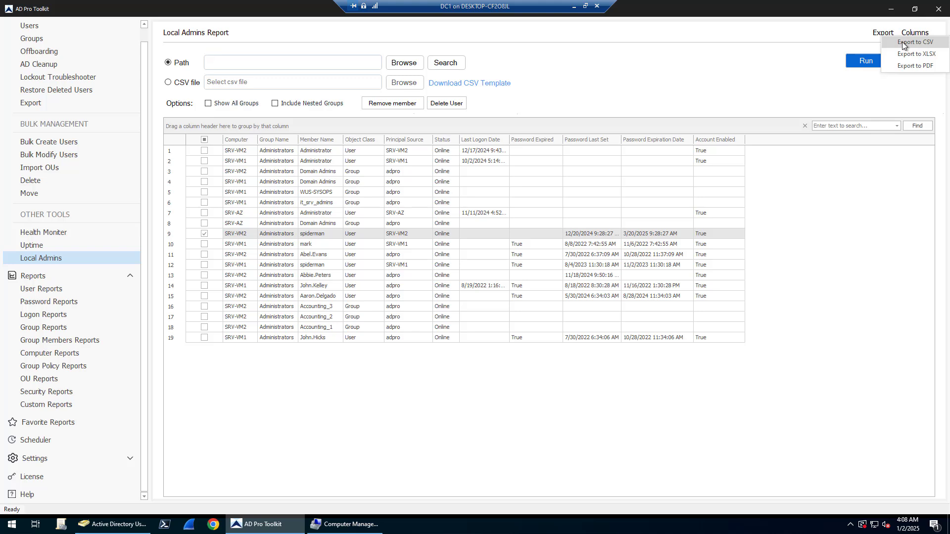
{"action": "left_click", "coordinate": [884, 46]}
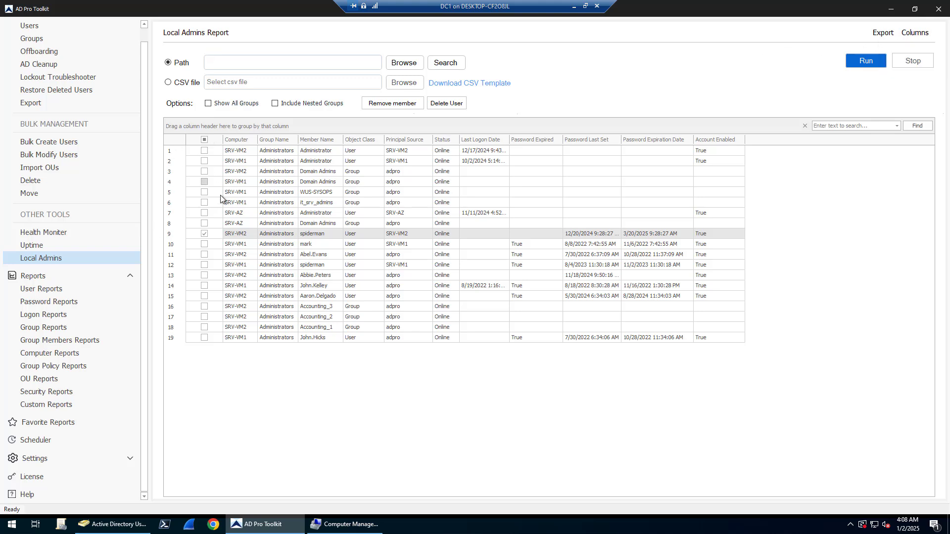
{"action": "left_click", "coordinate": [883, 33]}
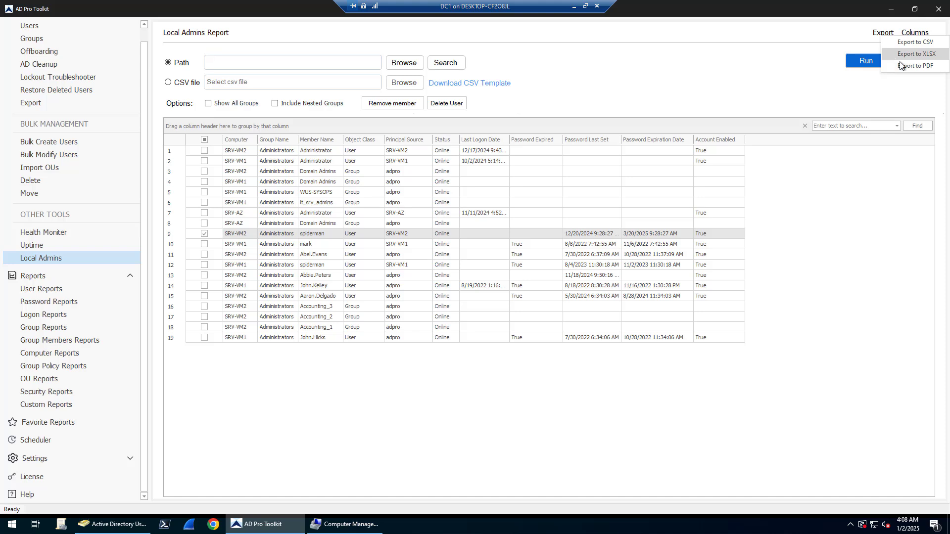
{"action": "left_click", "coordinate": [202, 233]}
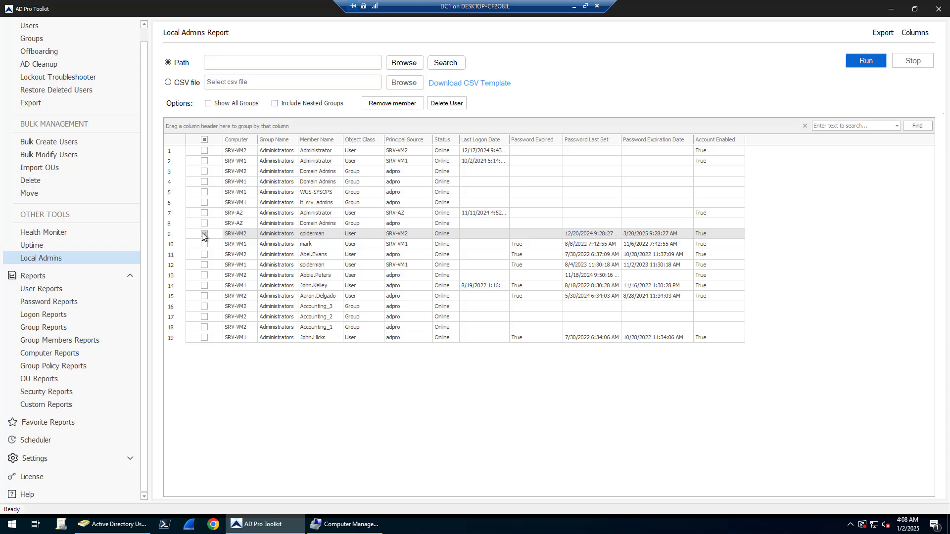
{"action": "left_click", "coordinate": [202, 233]}
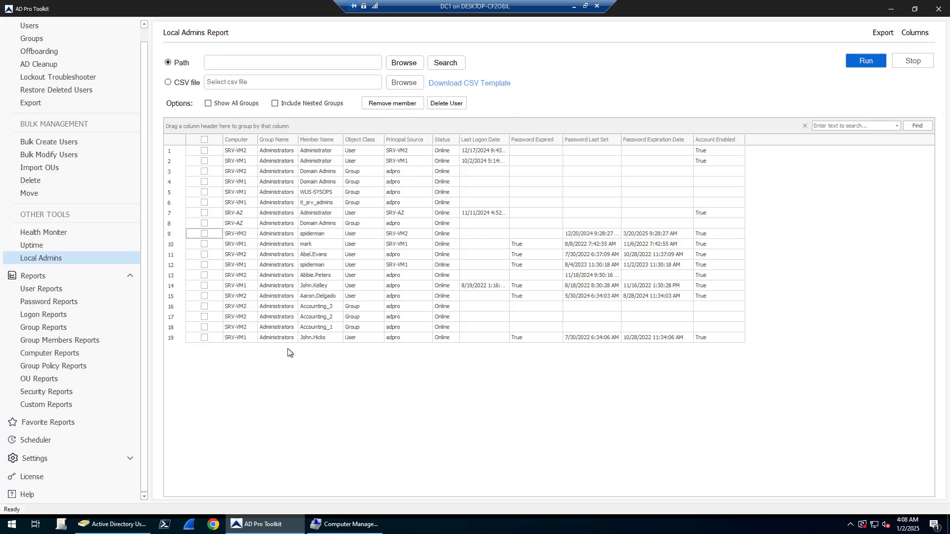
Step: Switch to Computer Management and widen the Name column of the SRV-VM2 groups list to read the full group names
{"action": "left_click", "coordinate": [346, 525]}
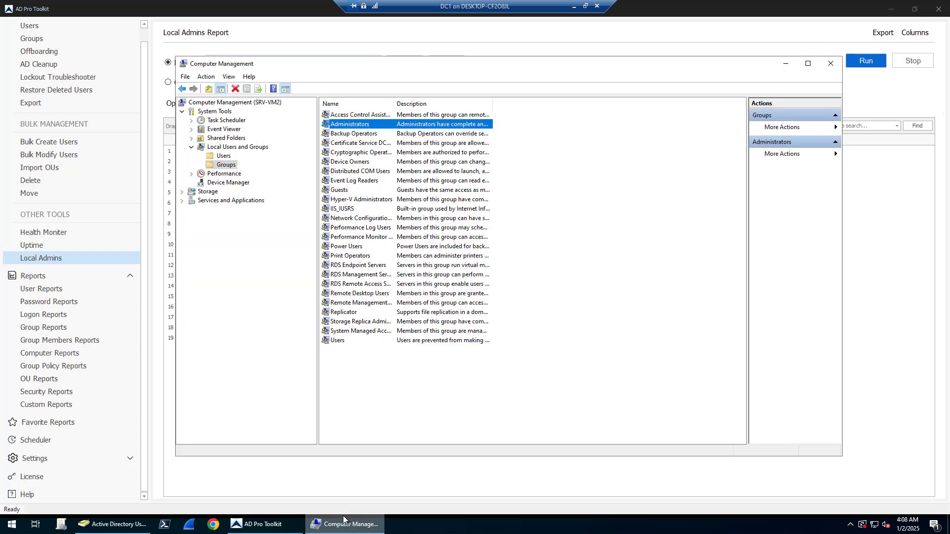
{"action": "left_click", "coordinate": [229, 167]}
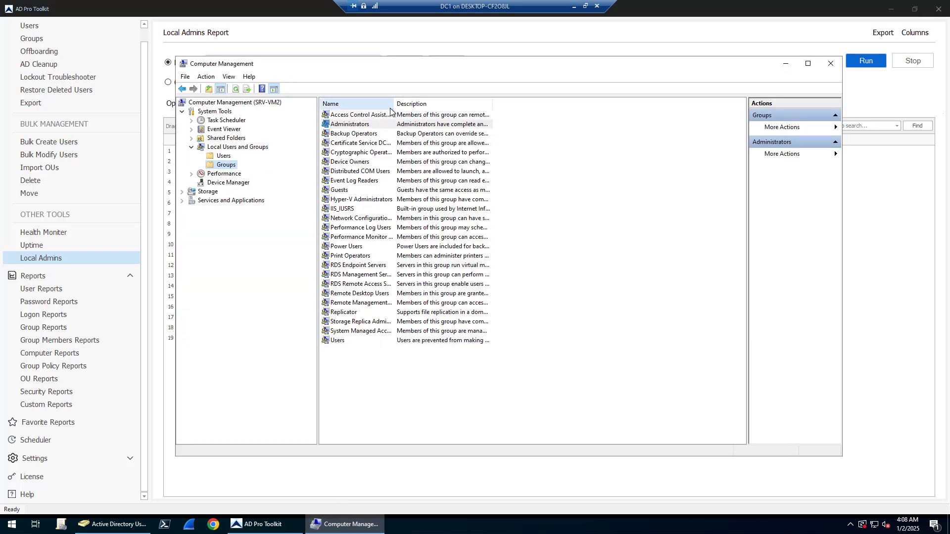
{"action": "left_click_drag", "start_coordinate": [394, 104], "coordinate": [495, 103]}
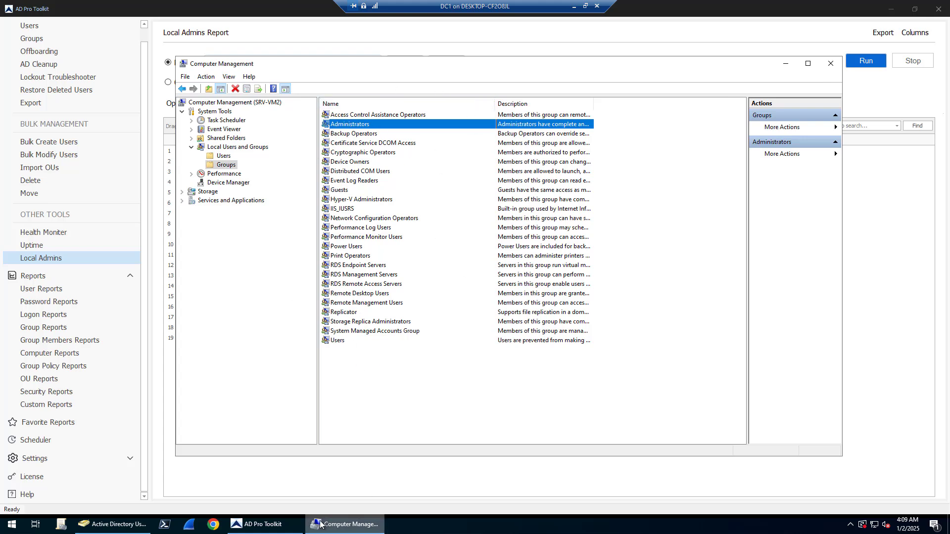
Step: Return to AD Pro Toolkit and run the Local Admins report with Show All Groups enabled
{"action": "left_click", "coordinate": [286, 521]}
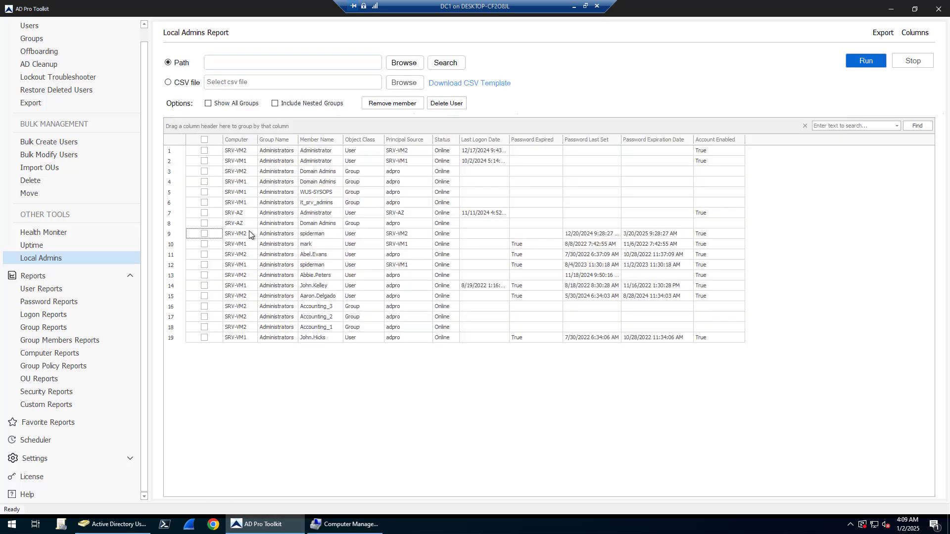
{"action": "left_click", "coordinate": [208, 103]}
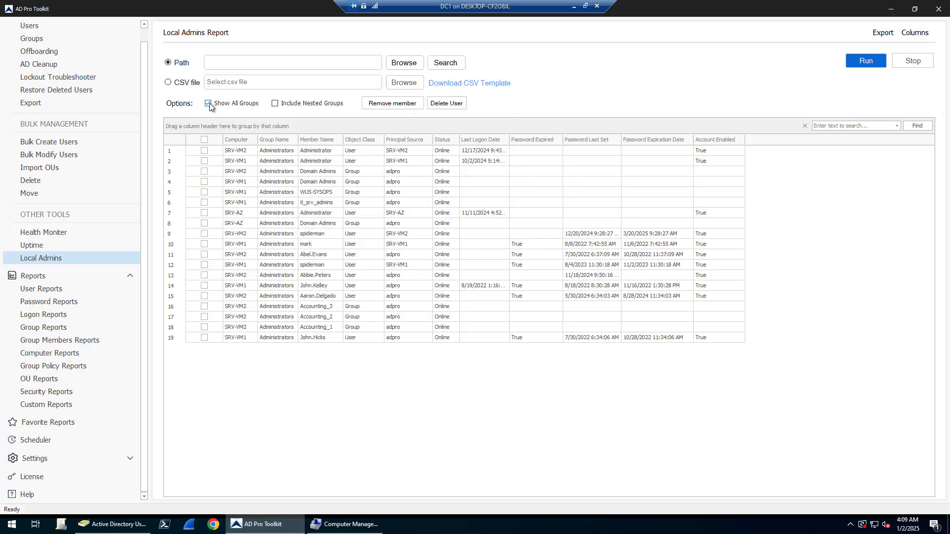
{"action": "left_click", "coordinate": [867, 62]}
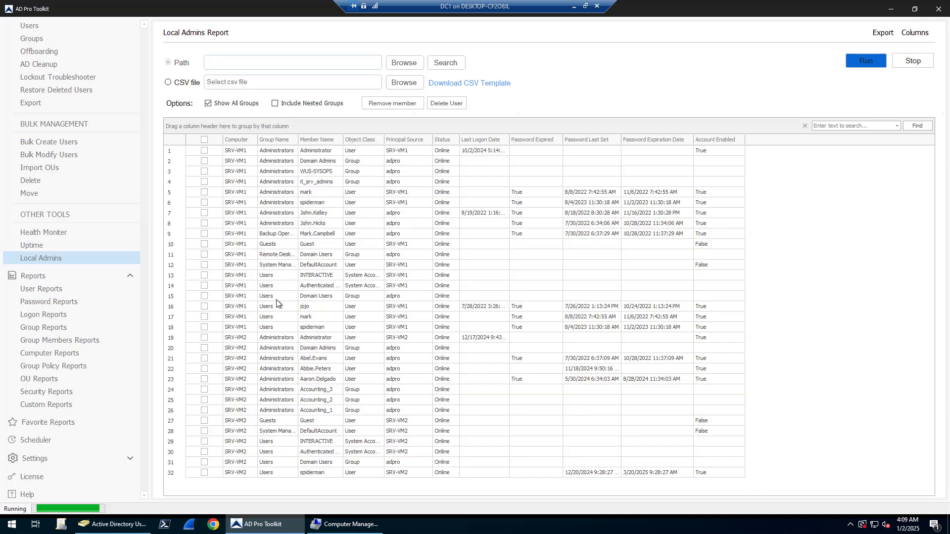
Step: Examine the report's group memberships across all computers, including the Users and Backup Operators groups on SRV-VM1
{"action": "left_click", "coordinate": [270, 276]}
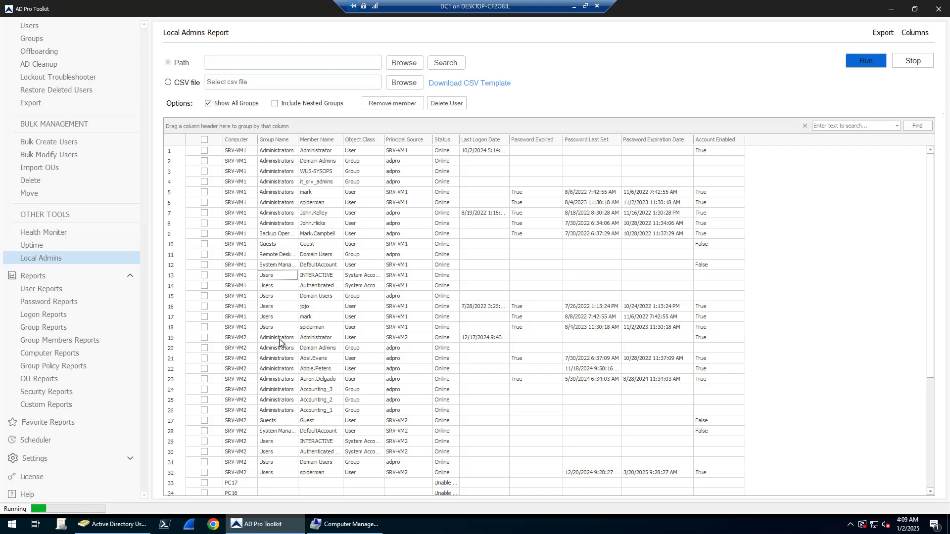
{"action": "left_click", "coordinate": [279, 233]}
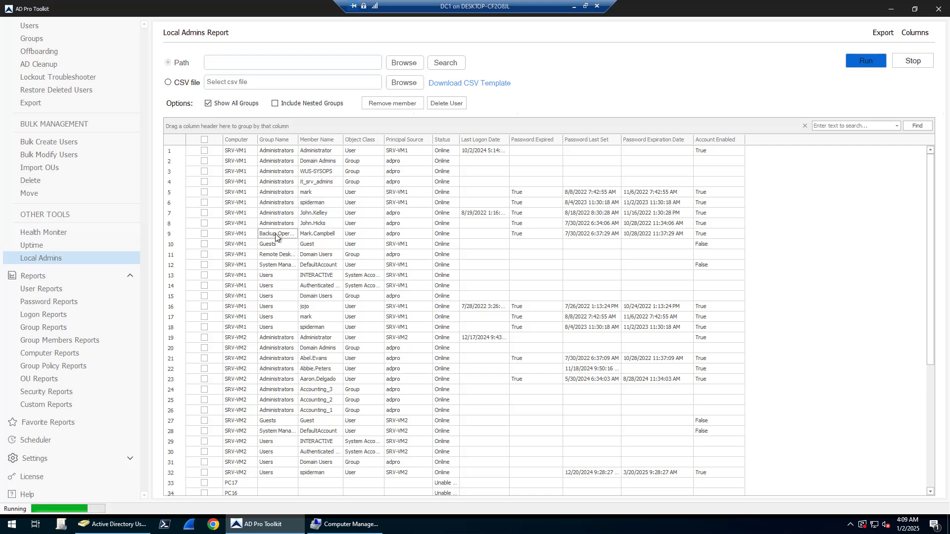
{"action": "left_click", "coordinate": [328, 235]}
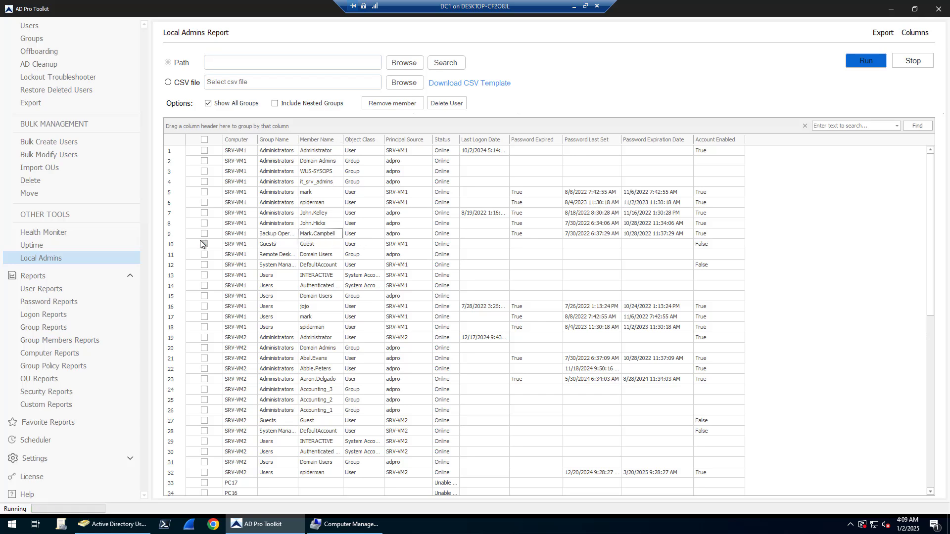
{"action": "scroll", "coordinate": [318, 391], "scroll_direction": "down", "scroll_amount": 4}
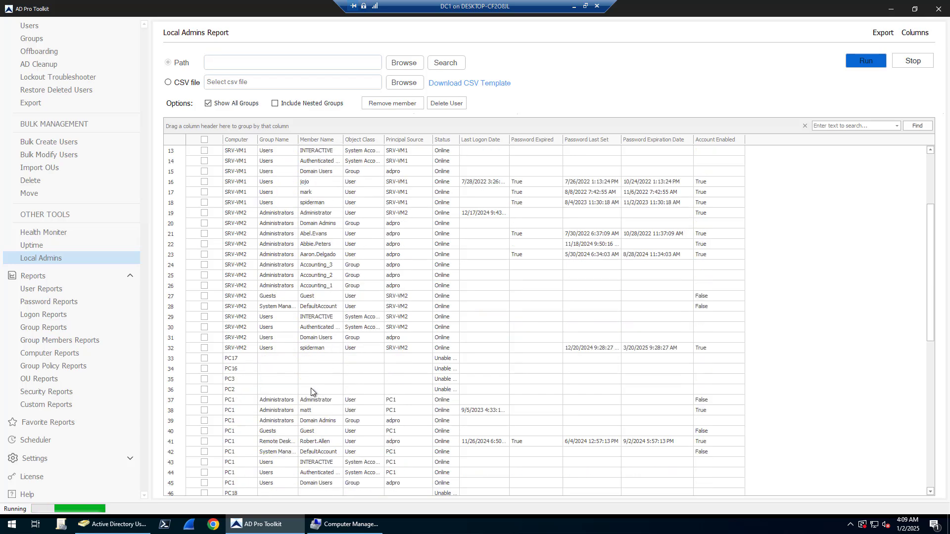
{"action": "scroll", "coordinate": [328, 392], "scroll_direction": "down", "scroll_amount": 9}
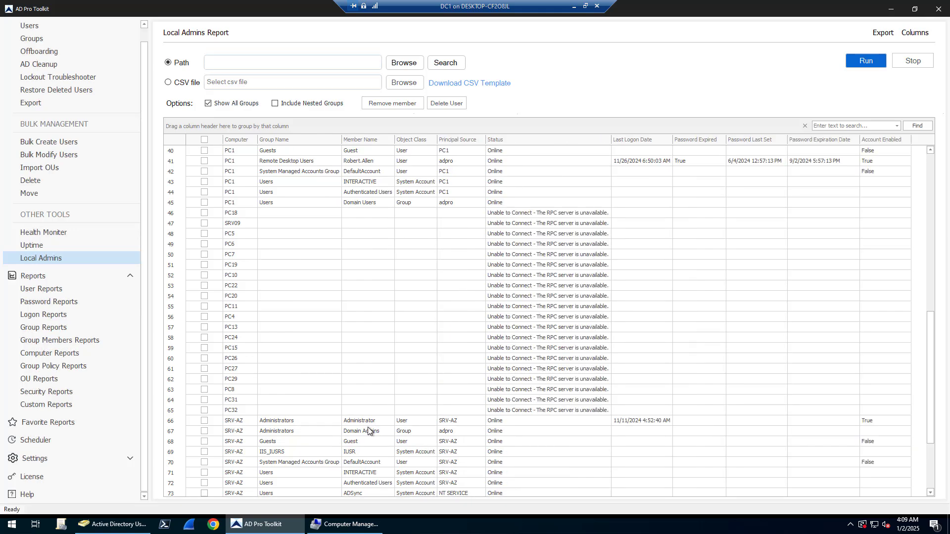
{"action": "scroll", "coordinate": [368, 430], "scroll_direction": "down", "scroll_amount": 4}
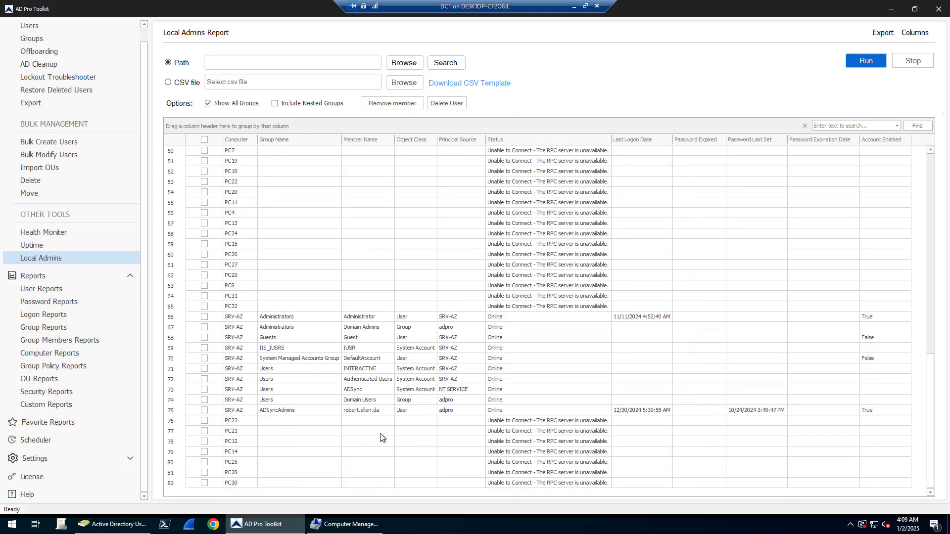
{"action": "scroll", "coordinate": [385, 420], "scroll_direction": "up", "scroll_amount": 15}
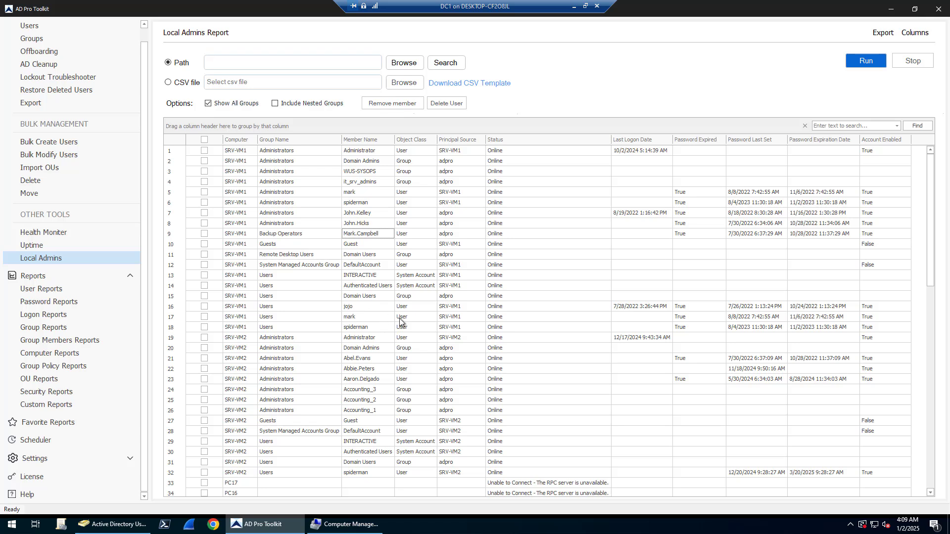